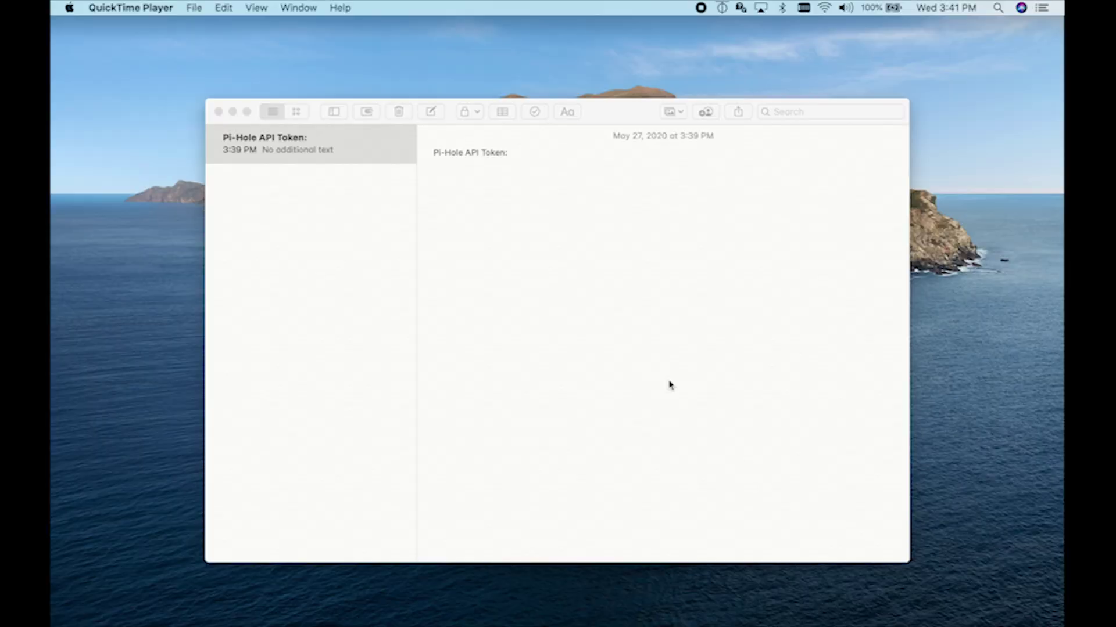
# Switch to the browser Space showing the Pi-hole admin dashboard.
pyautogui.hotkey('ctrl', 'Right')
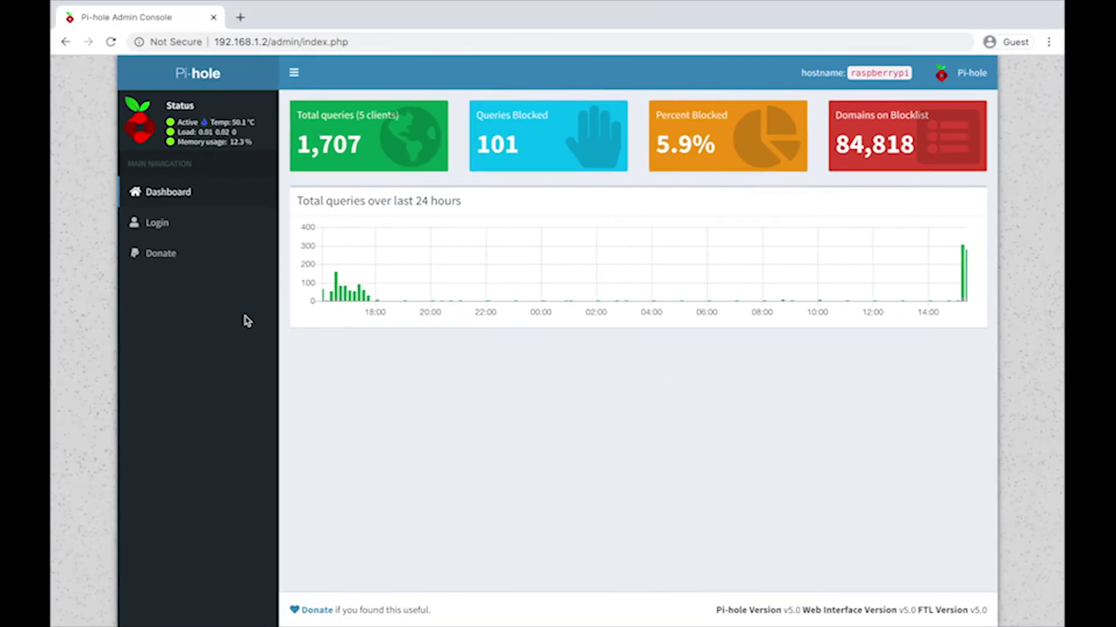
# Log in to Pi-hole and request the API token under Settings > API / Web interface.
pyautogui.click(158, 226)
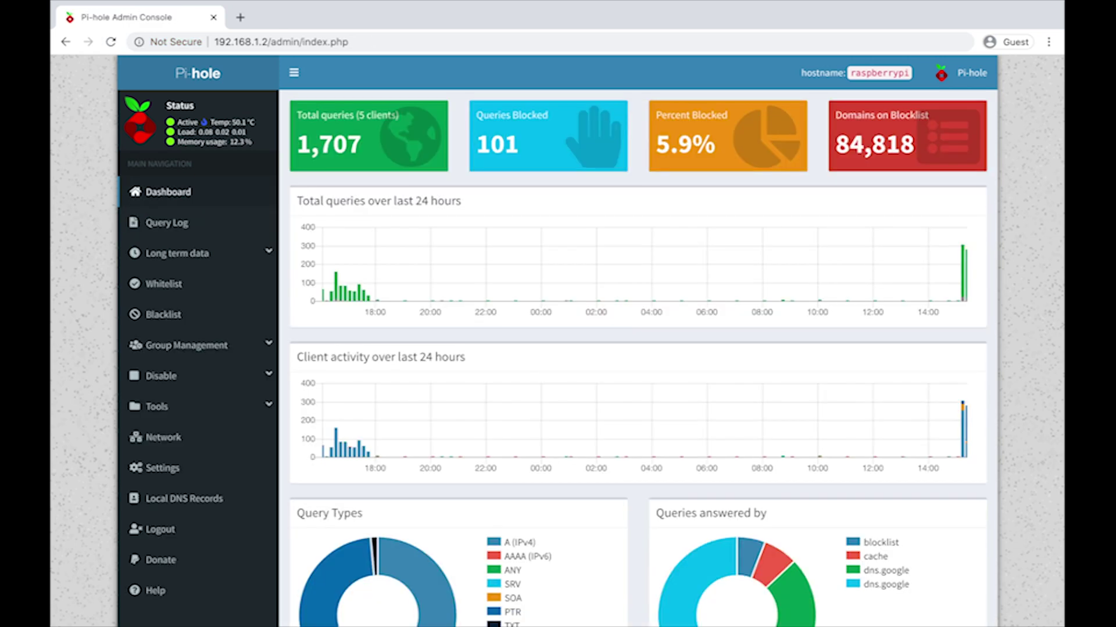
pyautogui.click(169, 472)
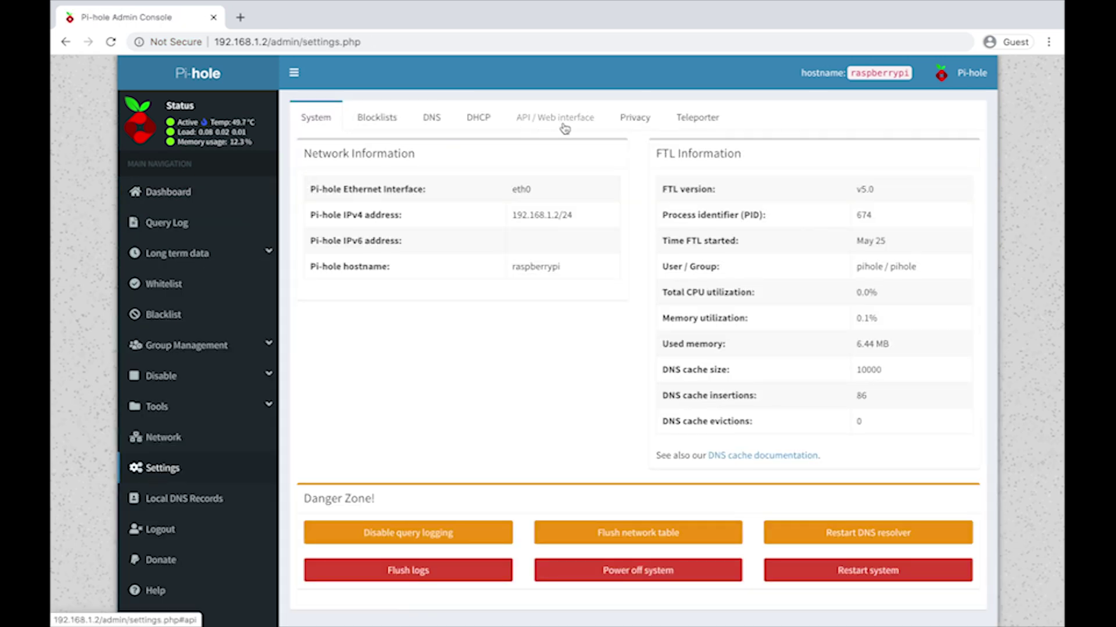
pyautogui.click(561, 128)
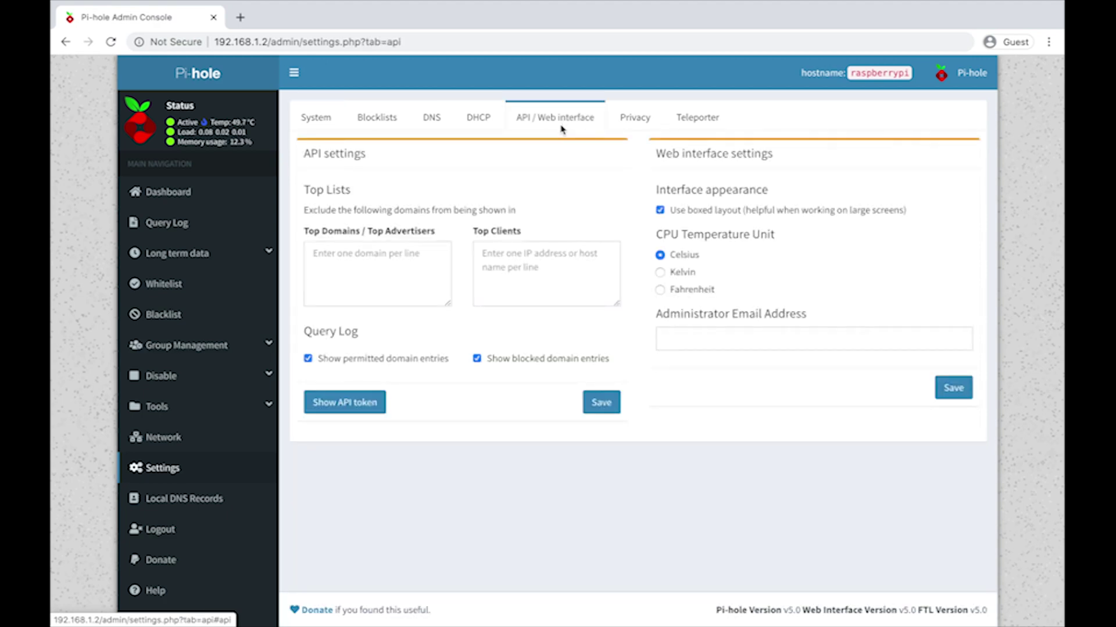
pyautogui.click(334, 406)
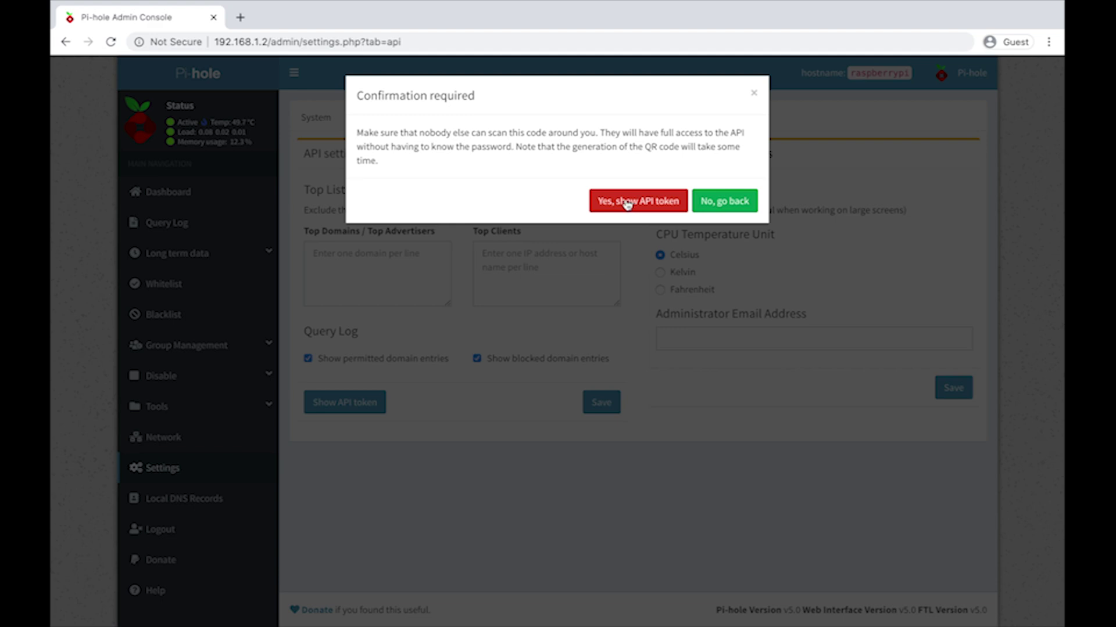
pyautogui.click(638, 204)
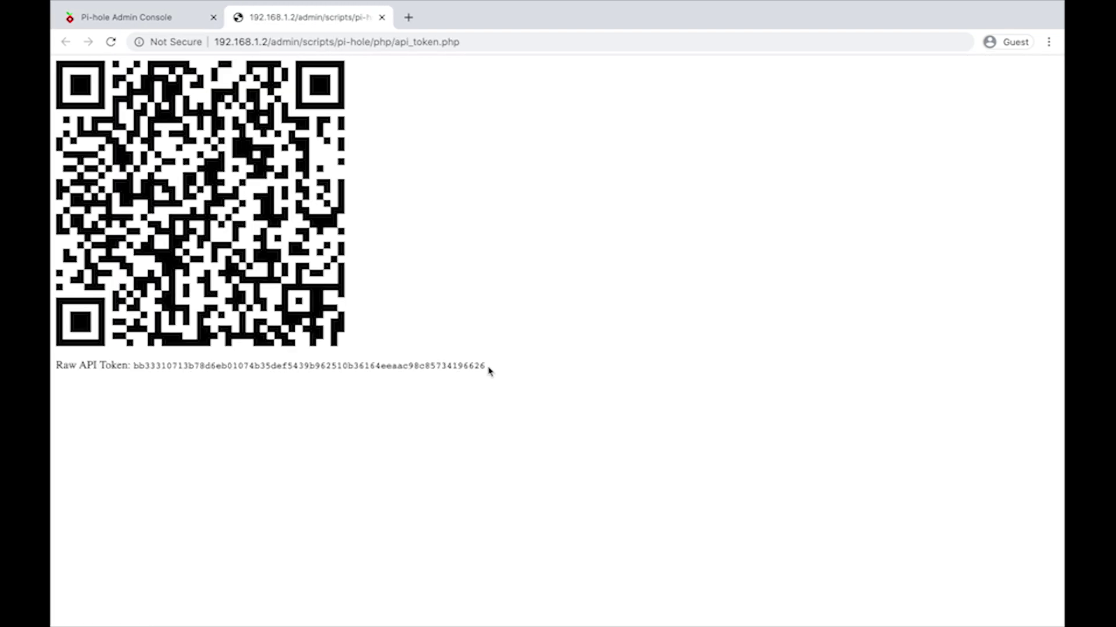
# Copy the raw API token into the 'Pi-Hole API Token:' note, then return to the admin tab.
pyautogui.moveTo(484, 370); pyautogui.dragTo(231, 361)
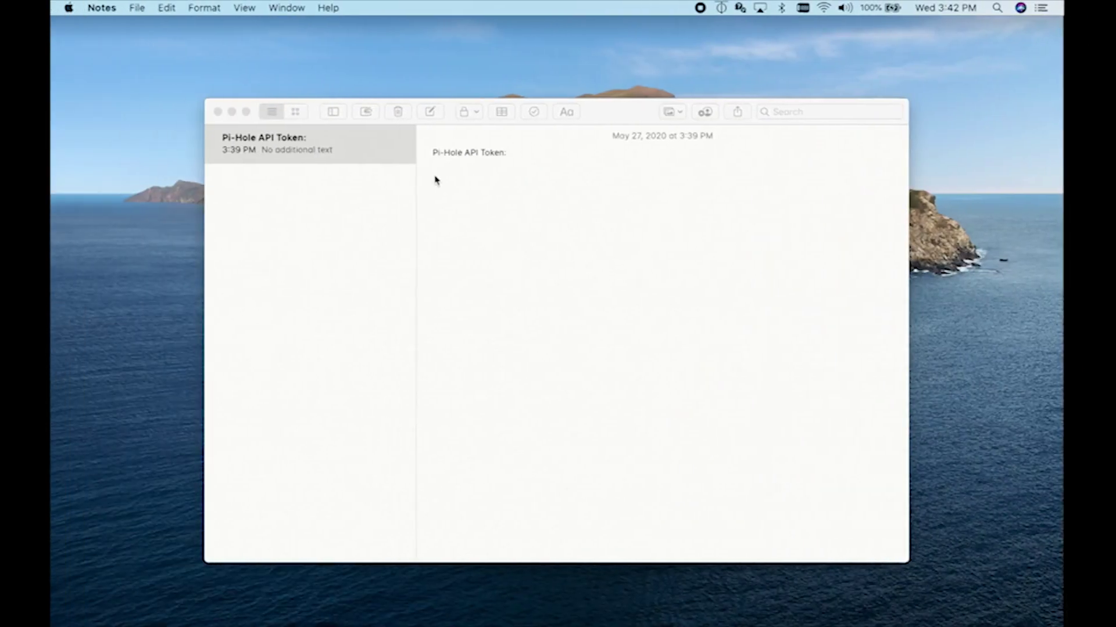
pyautogui.click(479, 178)
pyautogui.press('super+v')
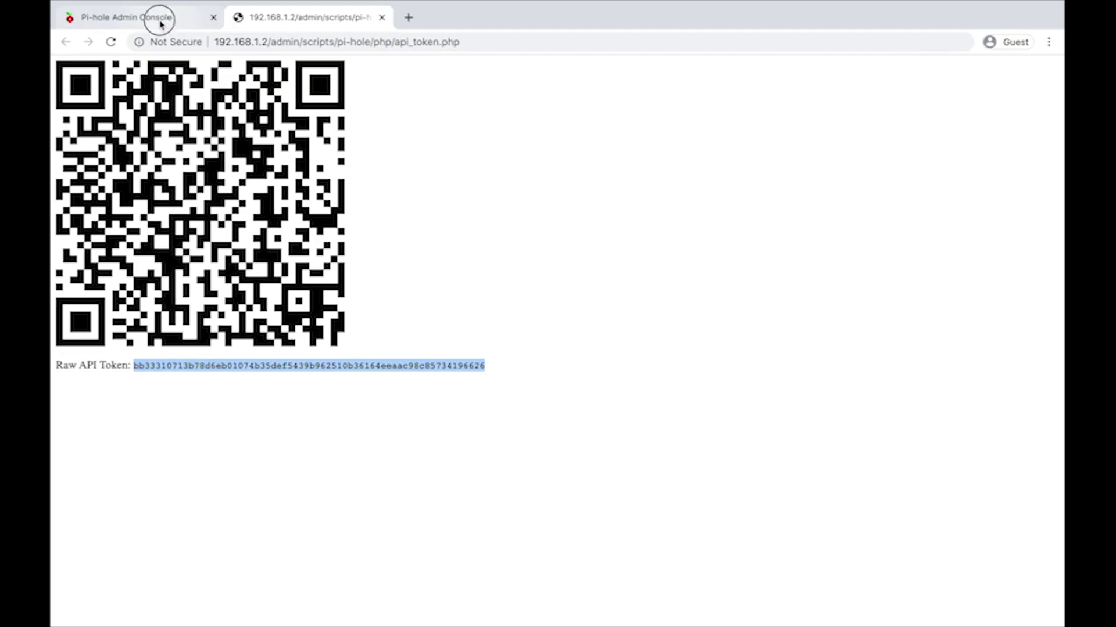
pyautogui.click(162, 18)
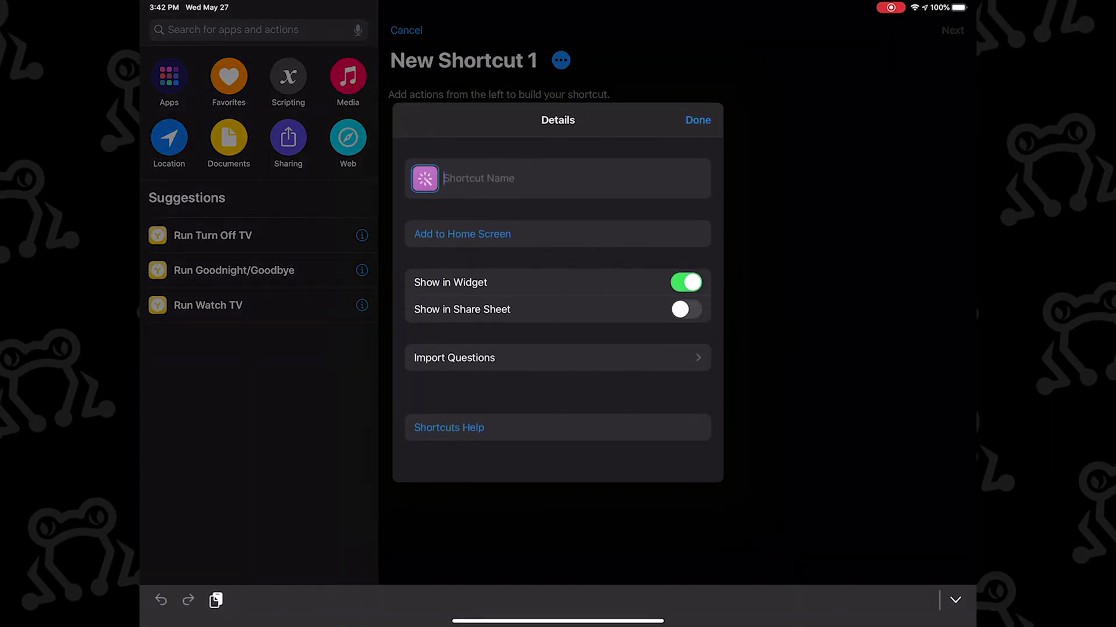
# Name the new shortcut 'Disable Pi-Hole'.
pyautogui.write('Disale')
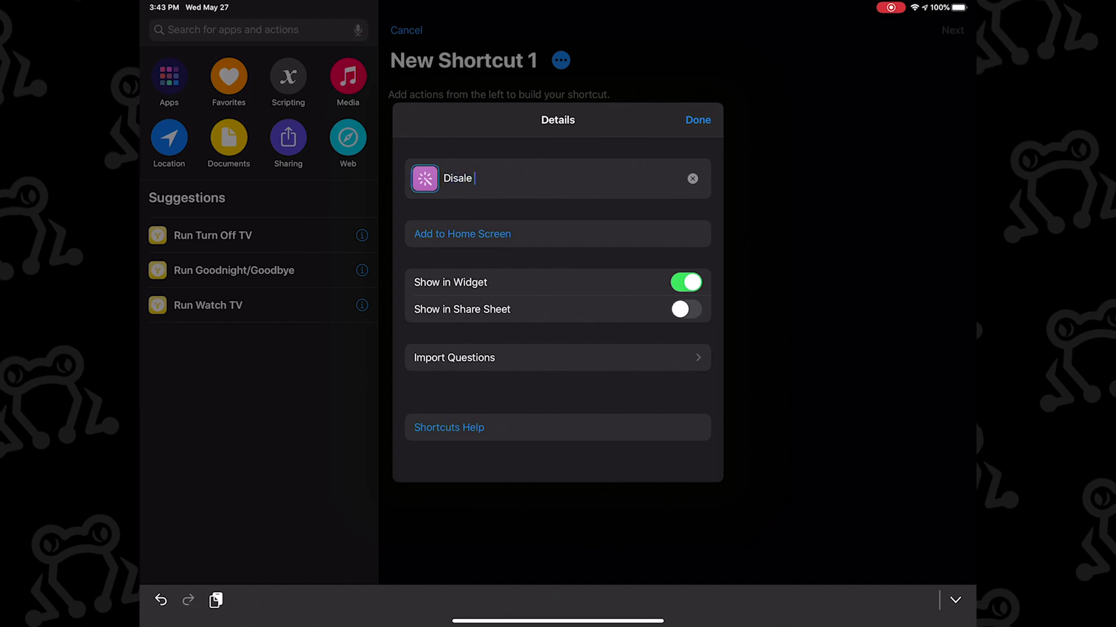
pyautogui.press('BackSpace')
pyautogui.press('BackSpace')
pyautogui.write('ble P')
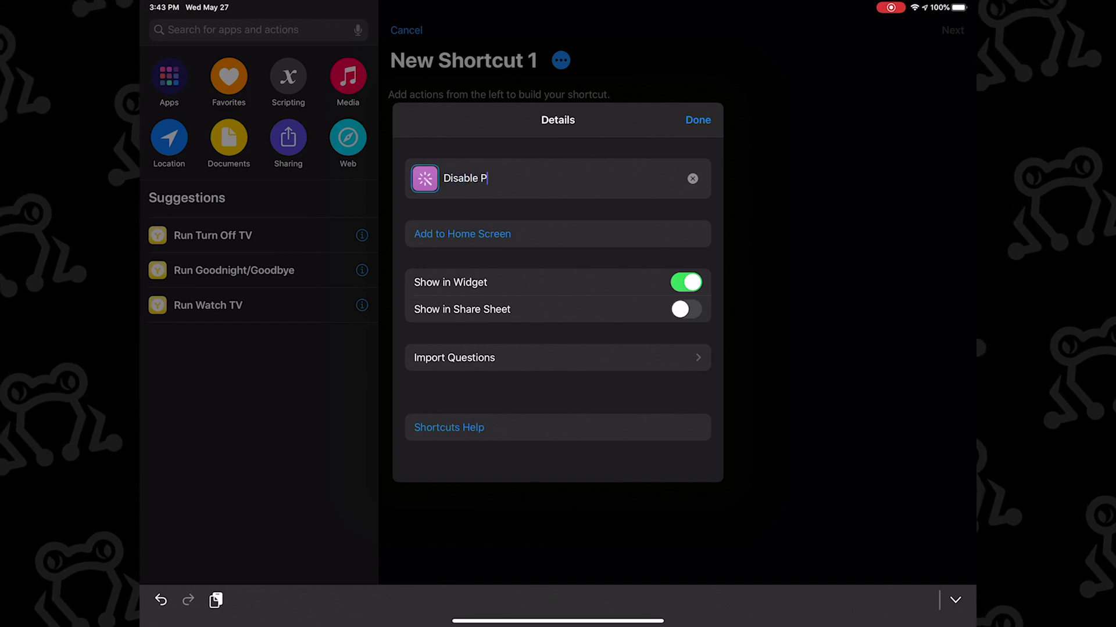
pyautogui.write('i-Hoe')
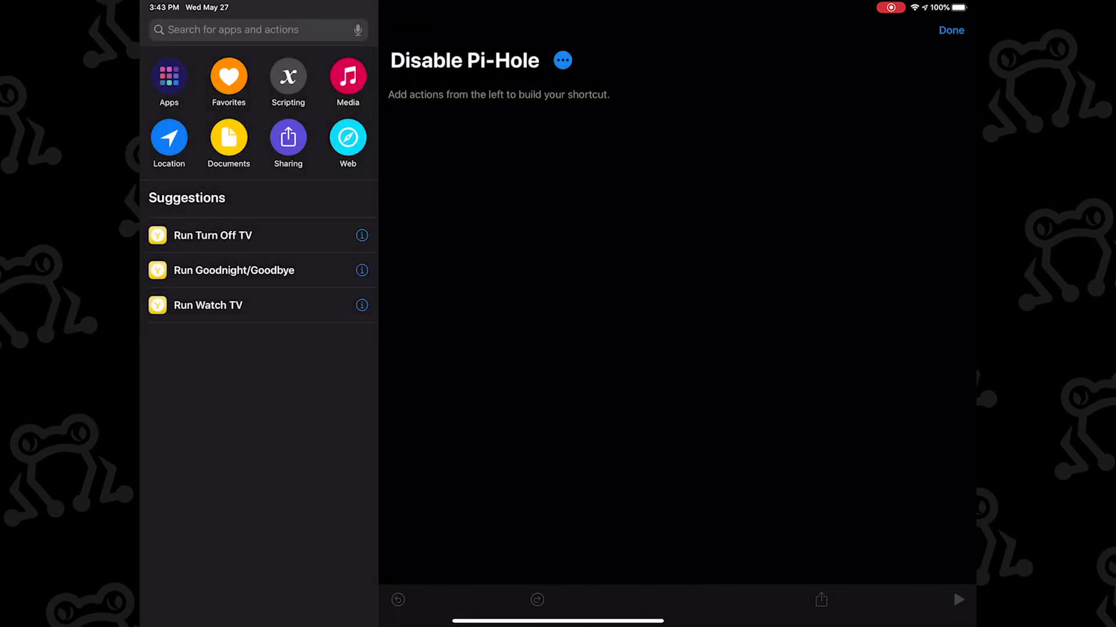
# Add a URL action followed by Safari's Open URLs action.
pyautogui.press('super+f')
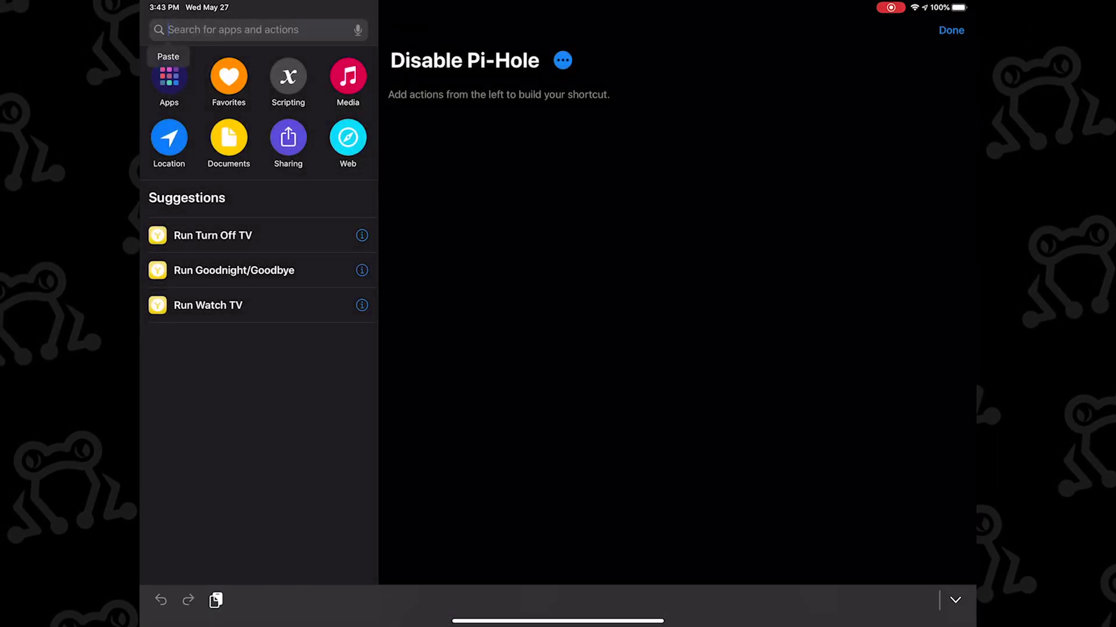
pyautogui.write('url')
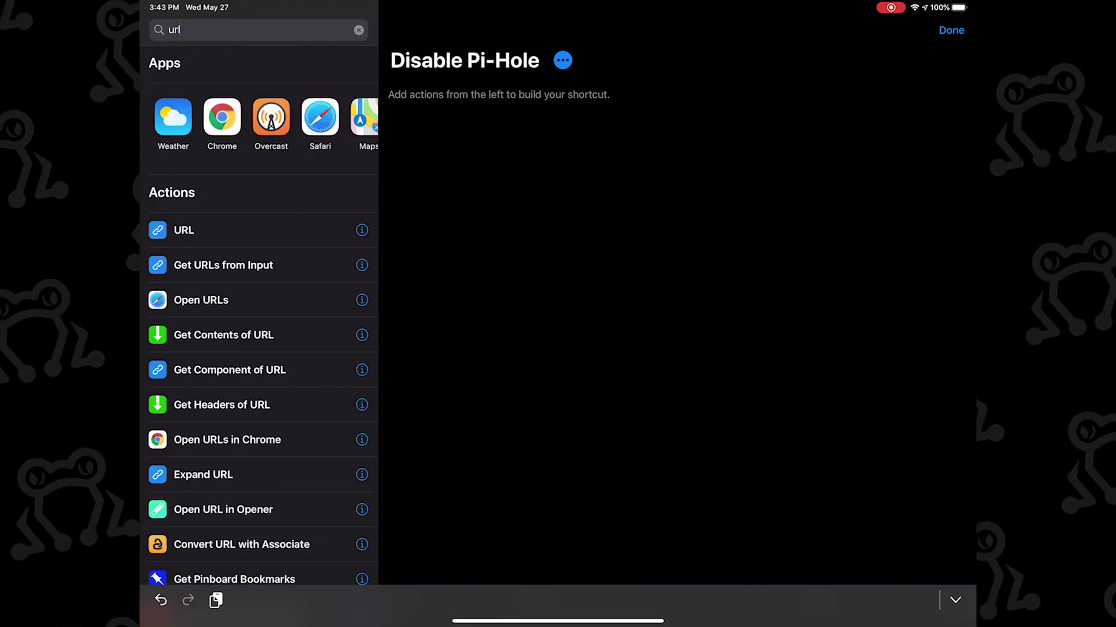
pyautogui.press('Return')
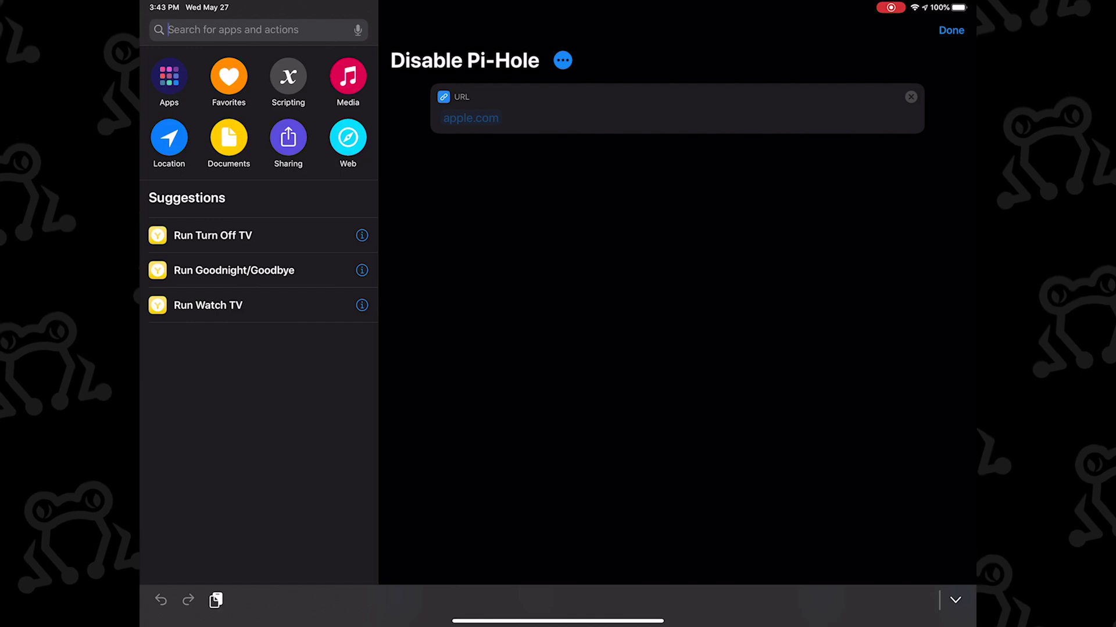
pyautogui.write('safar')
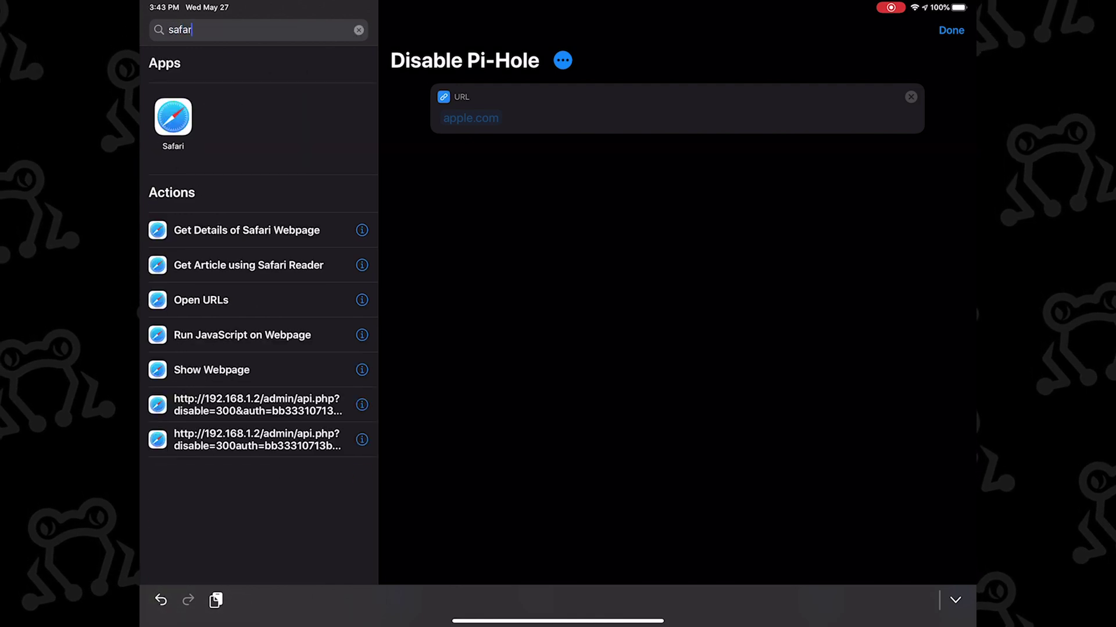
pyautogui.press('Down')
pyautogui.press('Down')
pyautogui.press('Down')
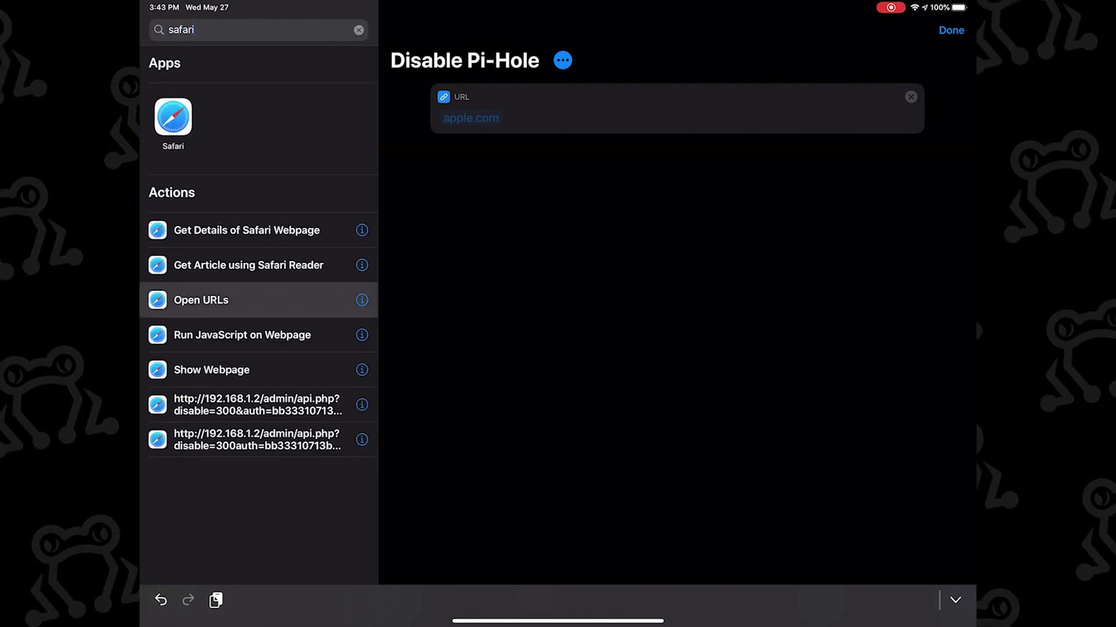
pyautogui.press('Return')
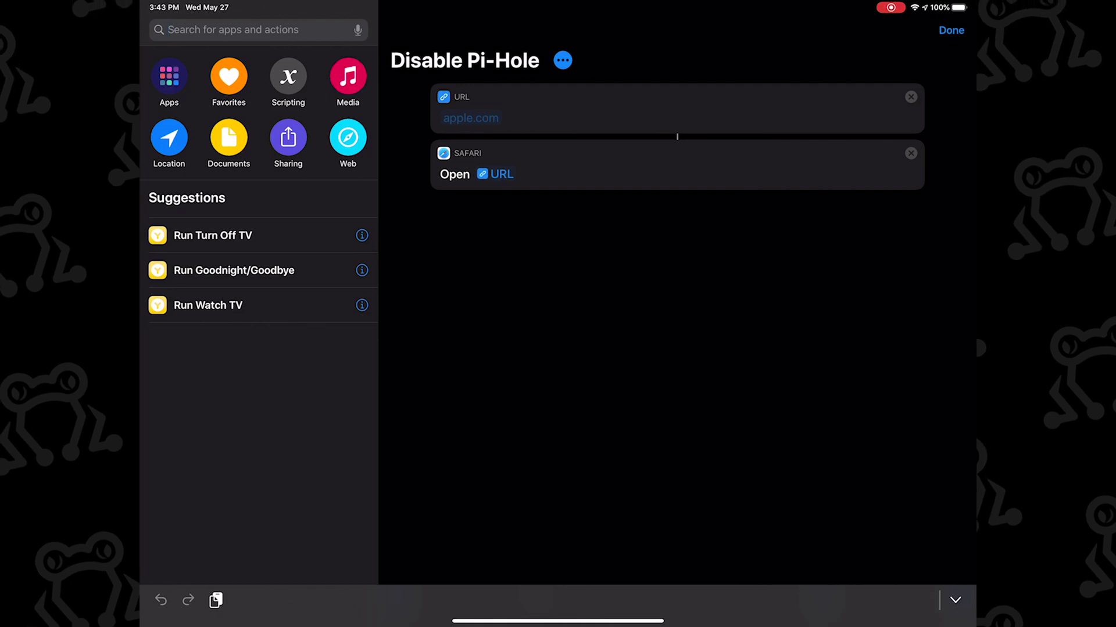
pyautogui.press('Tab')
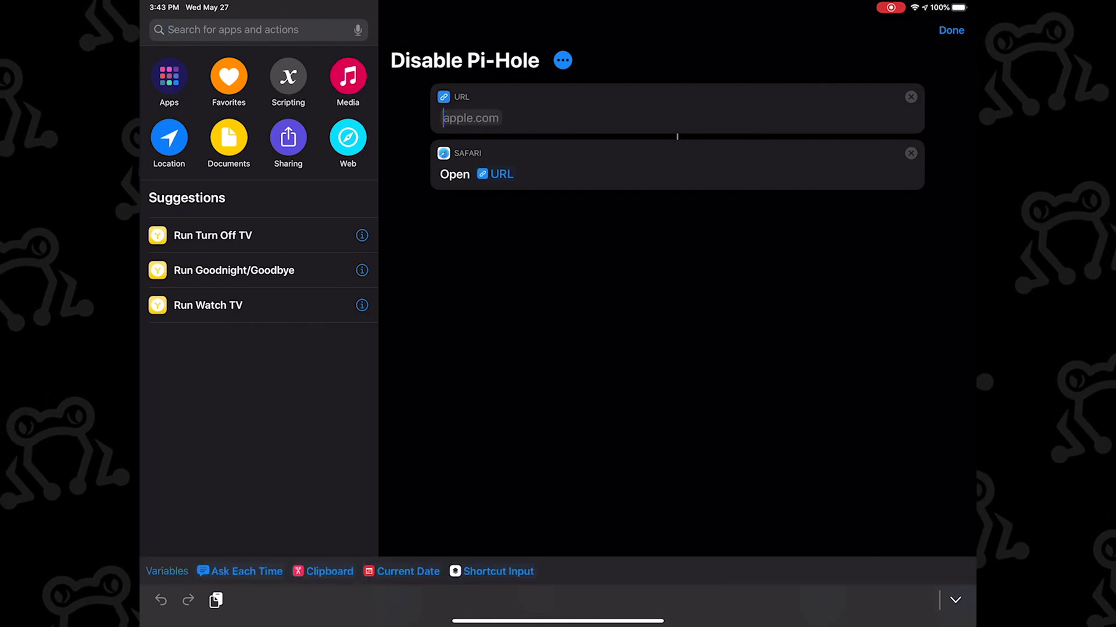
pyautogui.write('http:')
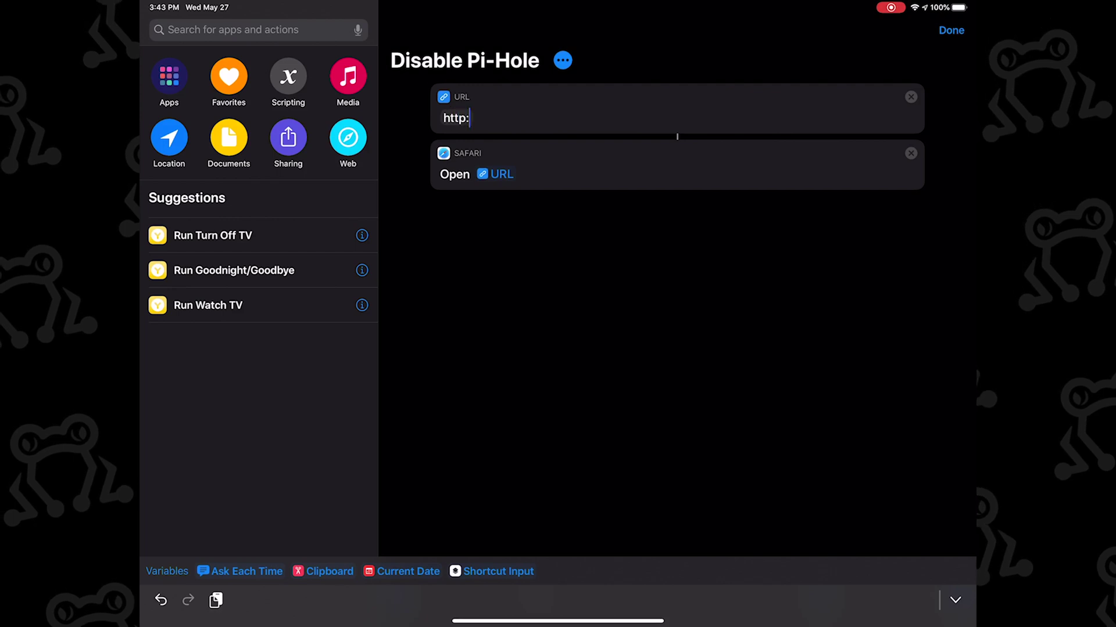
pyautogui.write('//')
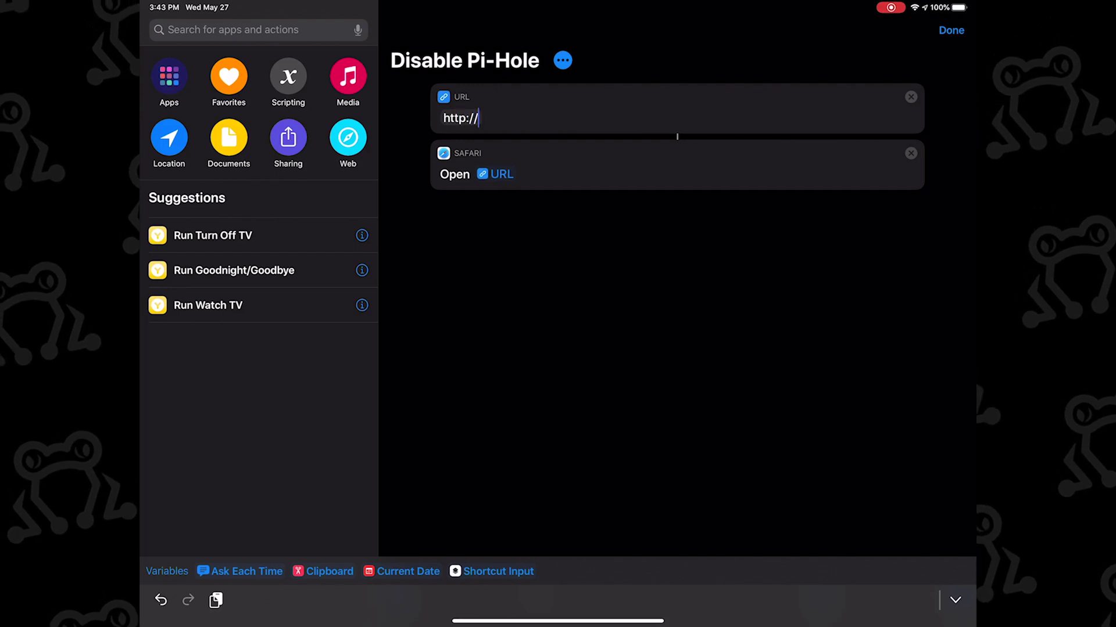
pyautogui.write('192.168.')
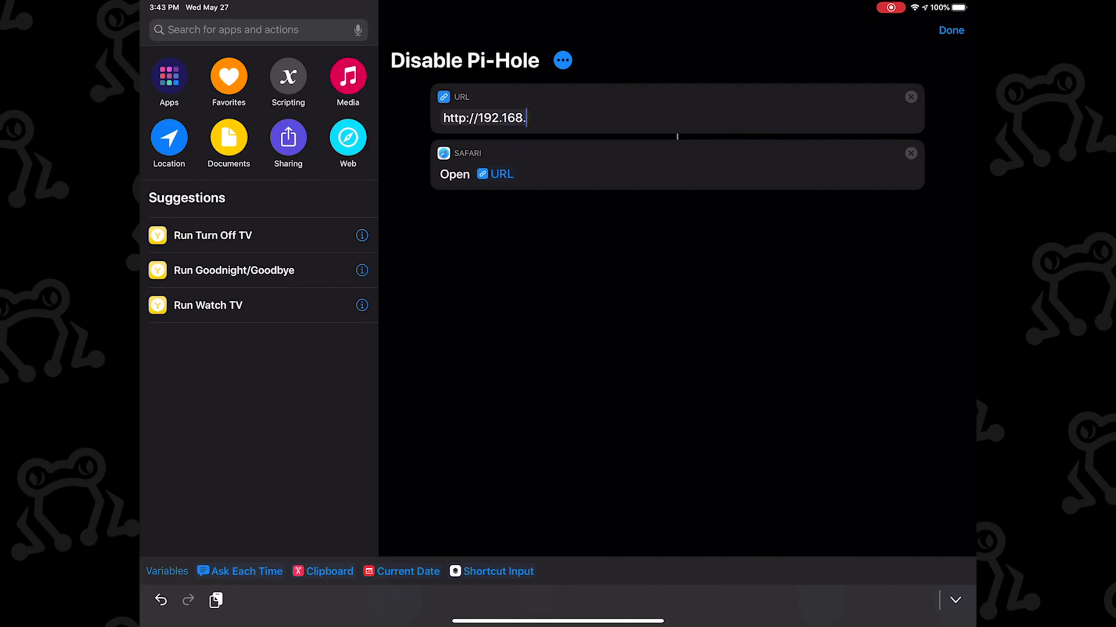
pyautogui.write('1.2:80')
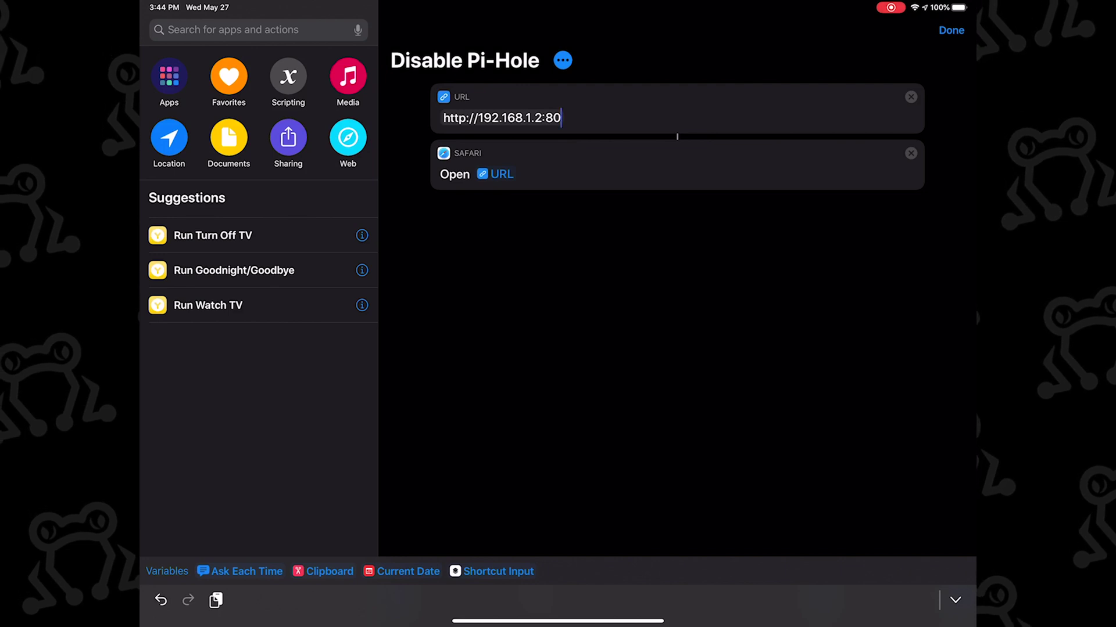
pyautogui.write('/admin')
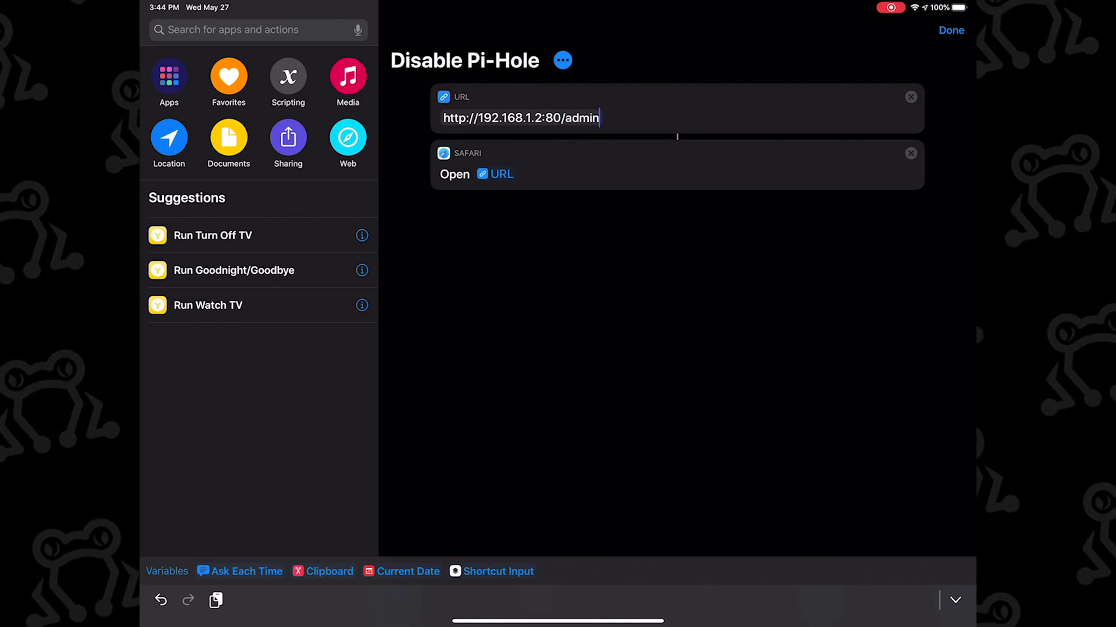
pyautogui.write('/api.')
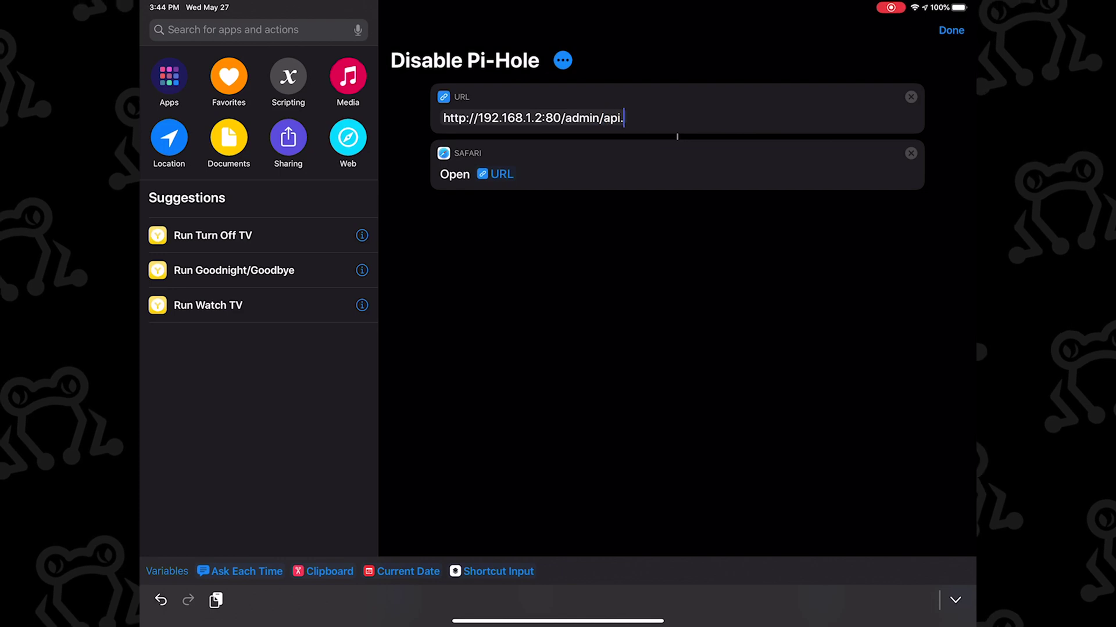
pyautogui.write('php?')
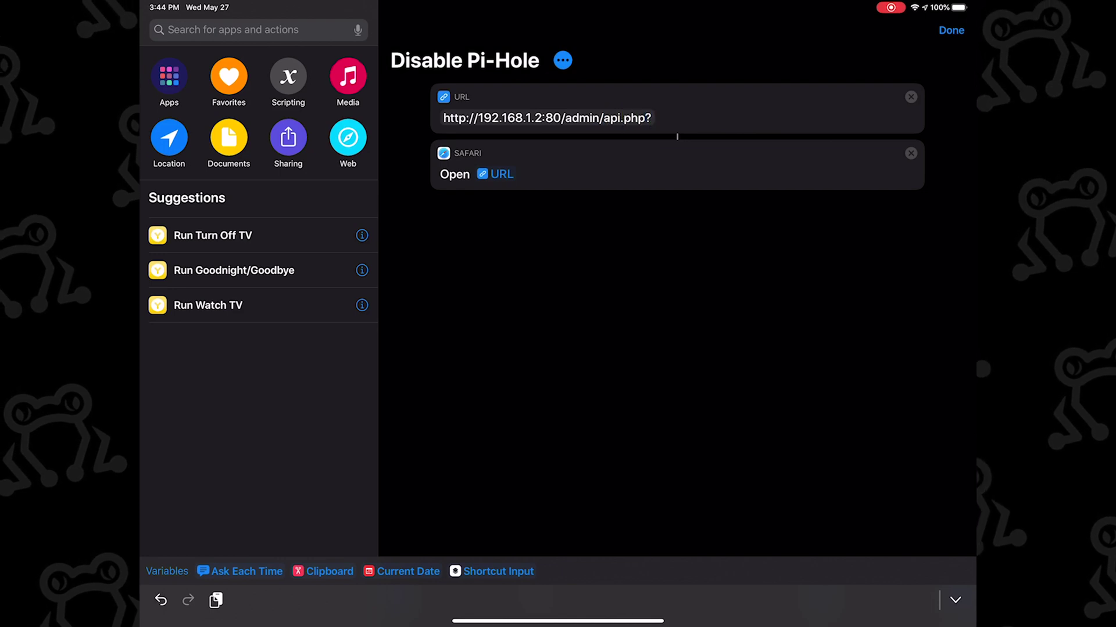
pyautogui.write('dsia')
pyautogui.press('BackSpace')
pyautogui.press('BackSpace')
pyautogui.press('BackSpace')
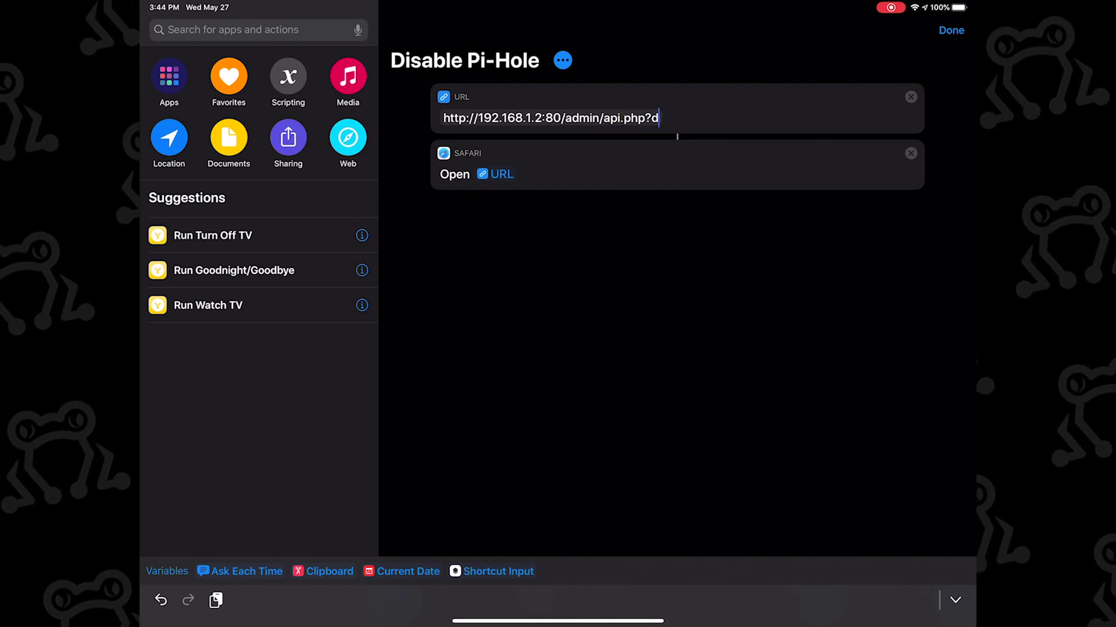
pyautogui.write('isable=')
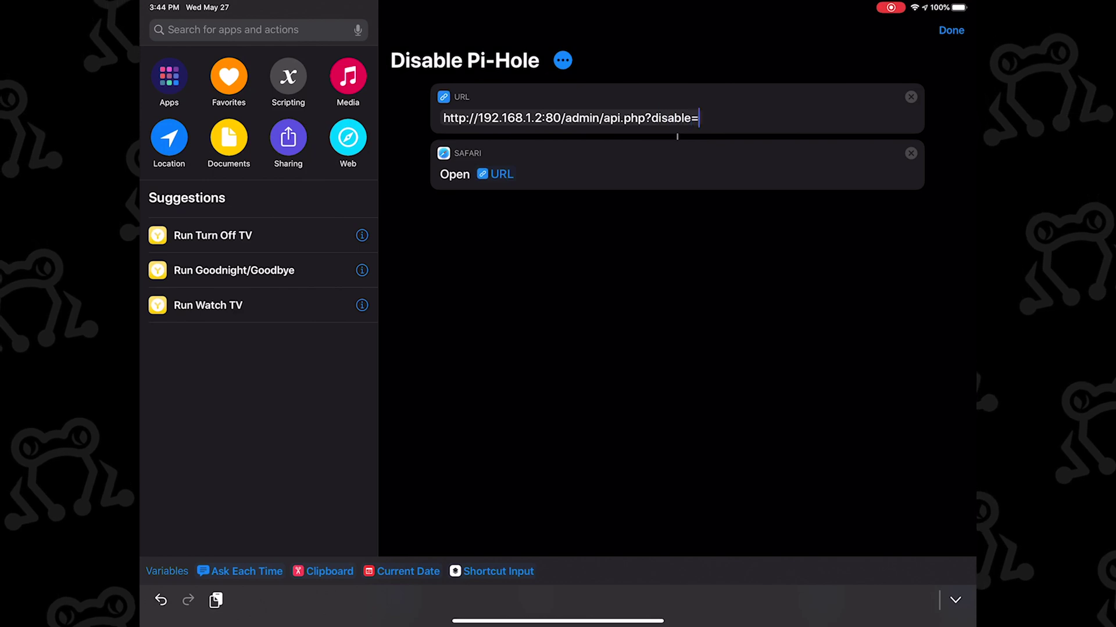
pyautogui.write('300&auth')
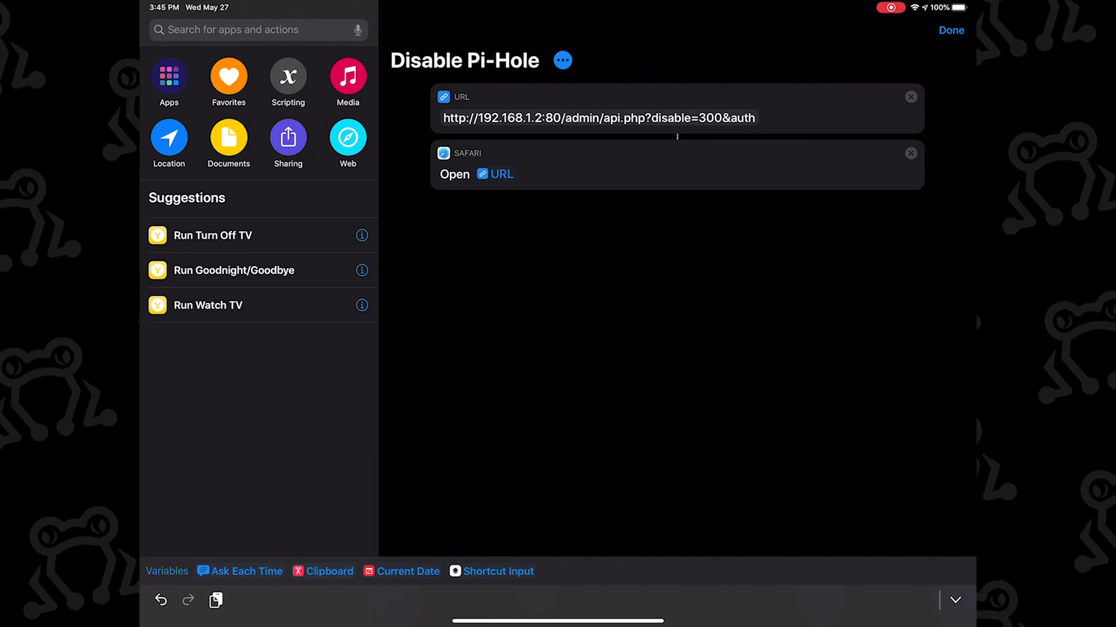
pyautogui.press('super+Tab')
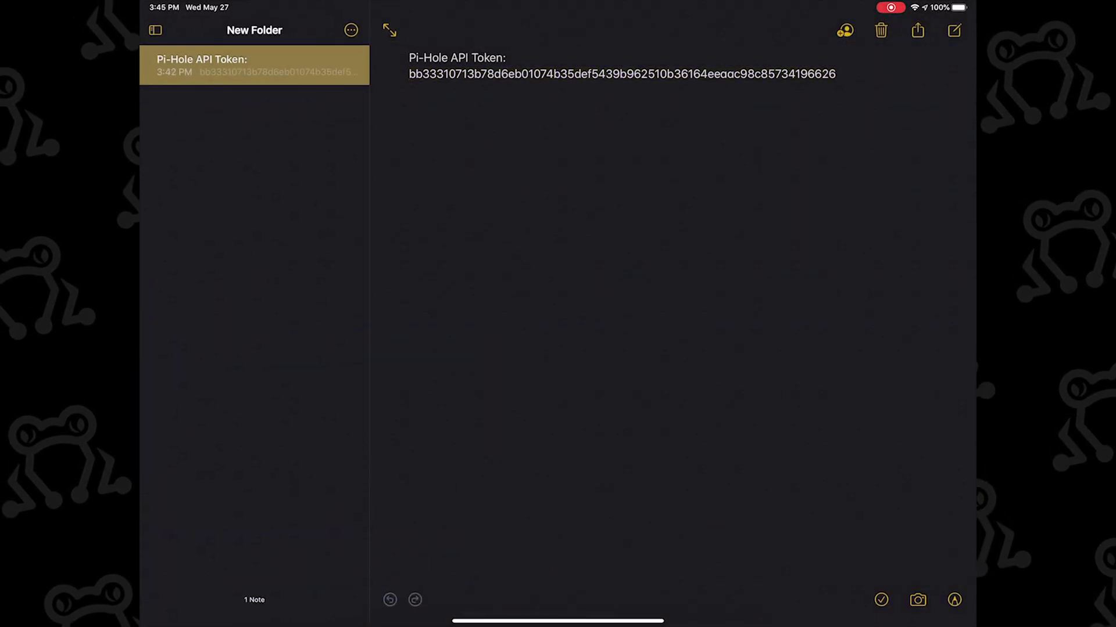
# Copy the API token from the note and return to the Disable Pi-Hole shortcut.
pyautogui.click(590, 73)
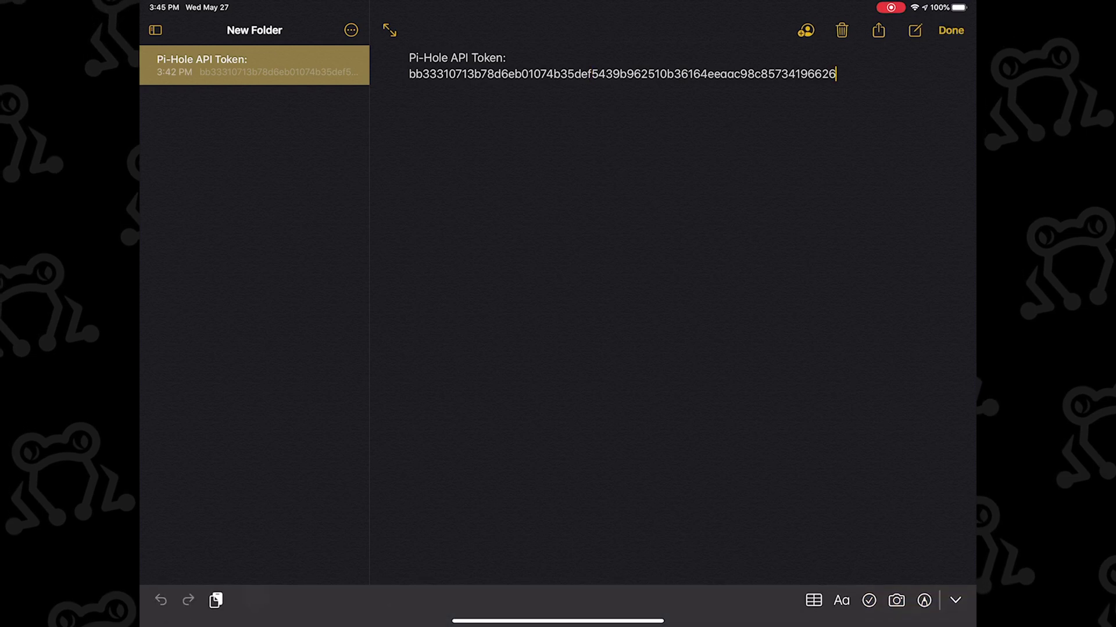
pyautogui.click(836, 73)
pyautogui.click(734, 44)
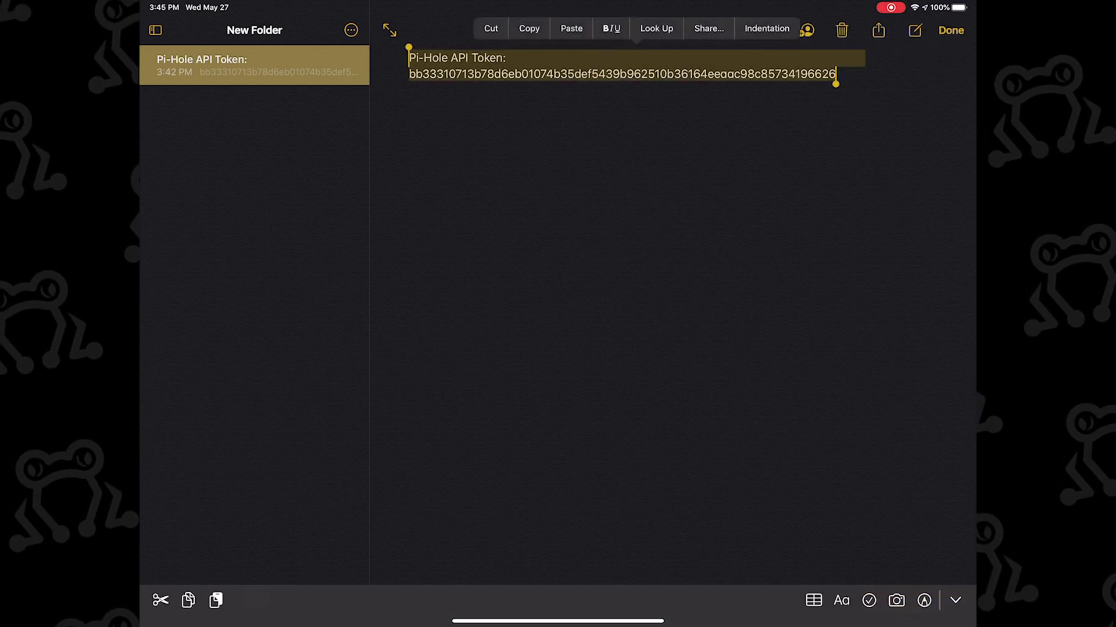
pyautogui.click(528, 27)
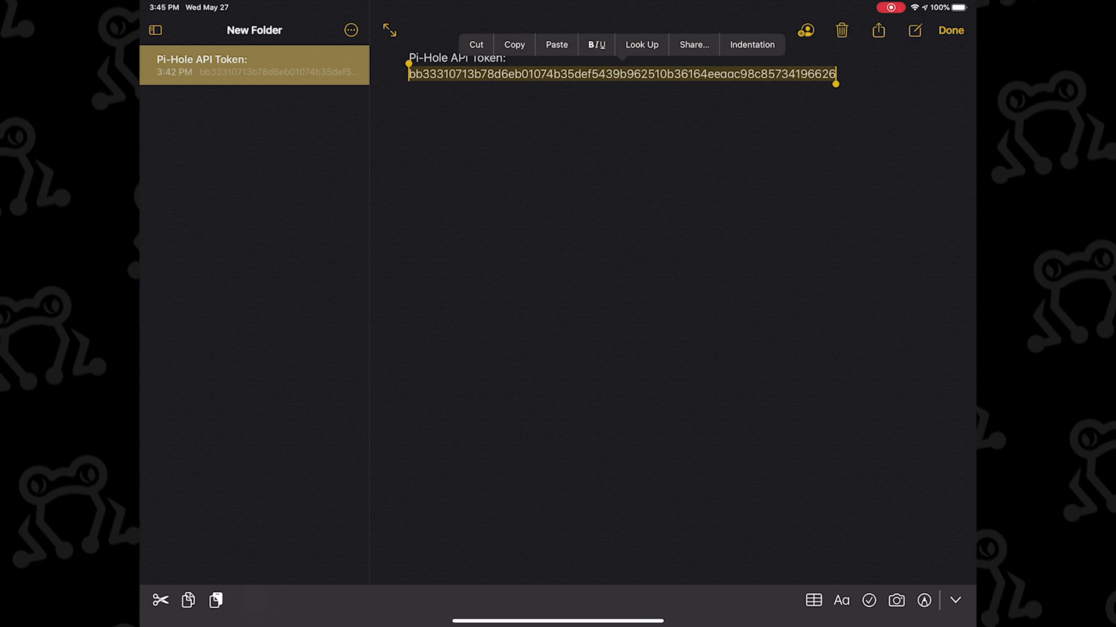
pyautogui.click(514, 44)
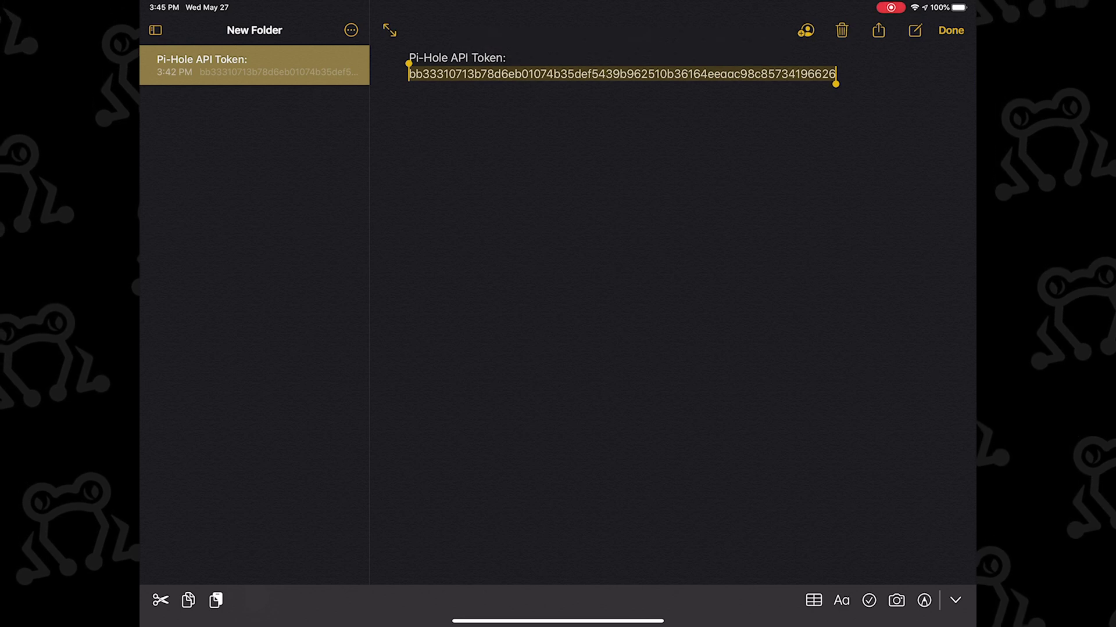
pyautogui.click(304, 311)
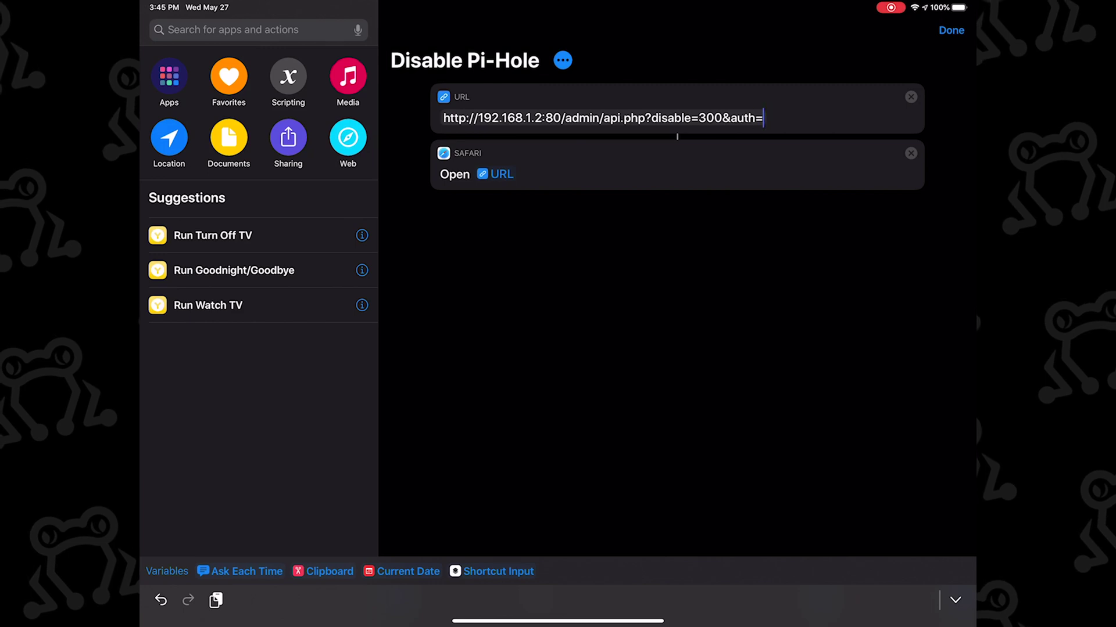
# Paste the token after auth=, finish the shortcut and run Disable Pi-Hole.
pyautogui.click(763, 118)
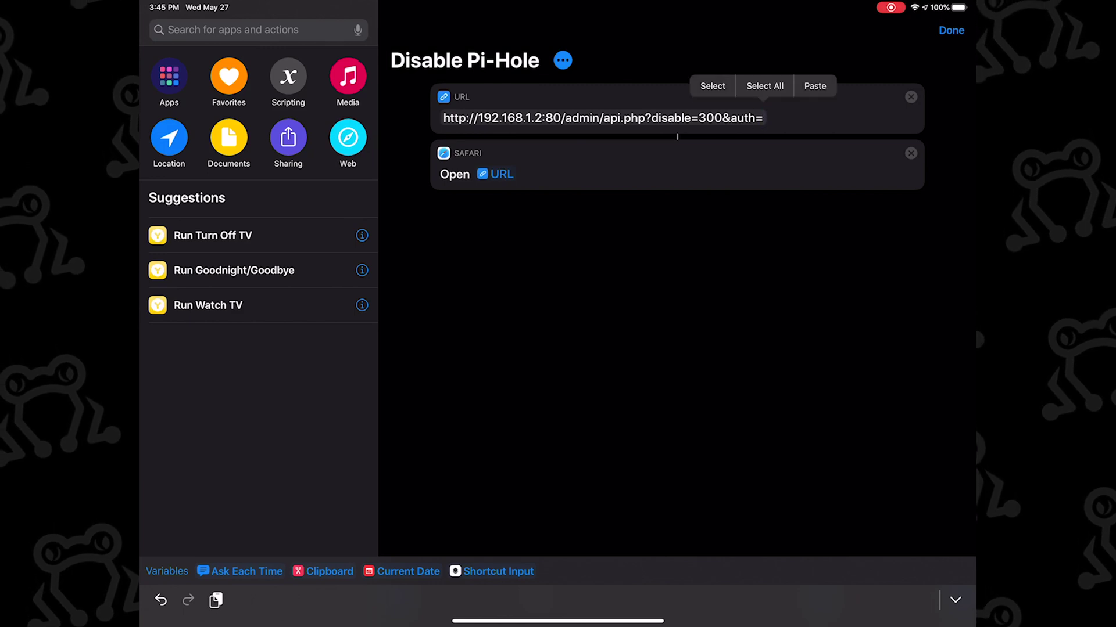
pyautogui.click(817, 84)
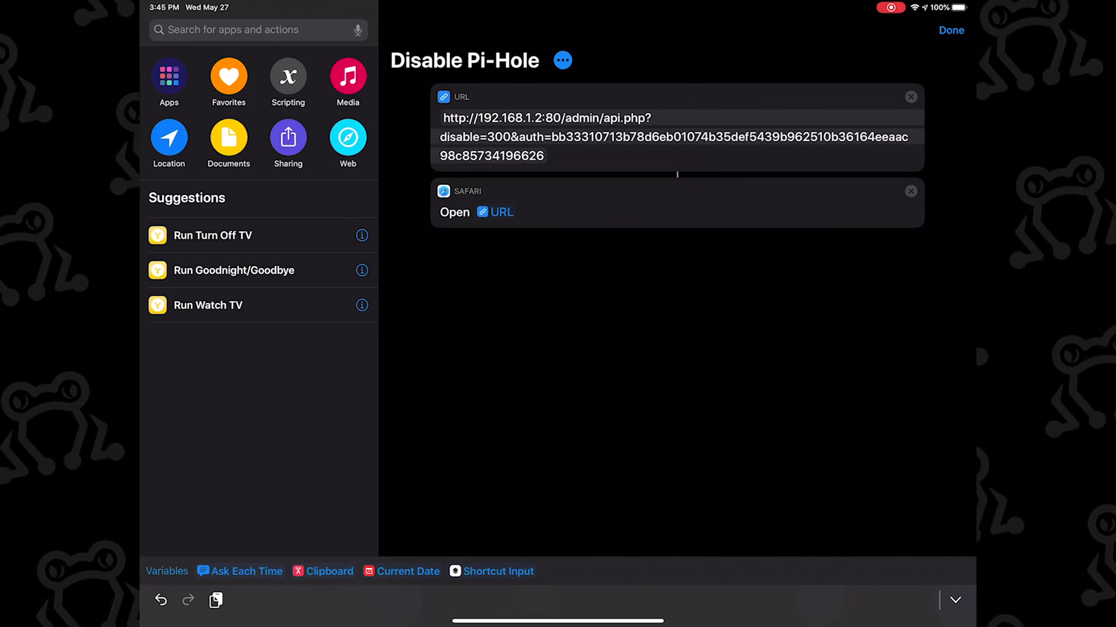
pyautogui.click(951, 30)
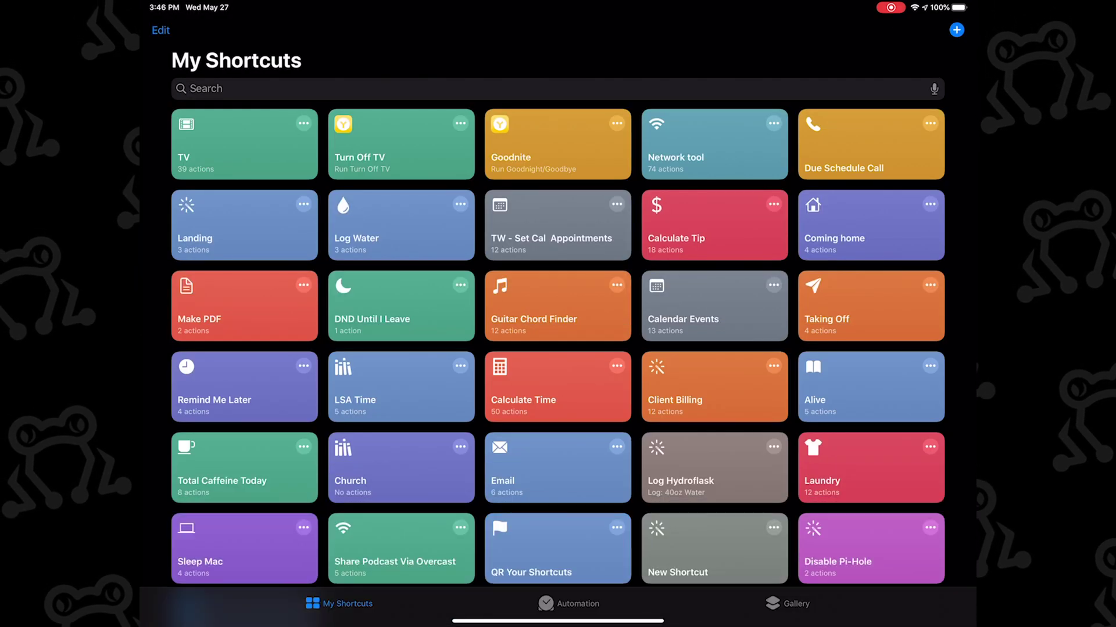
pyautogui.click(871, 549)
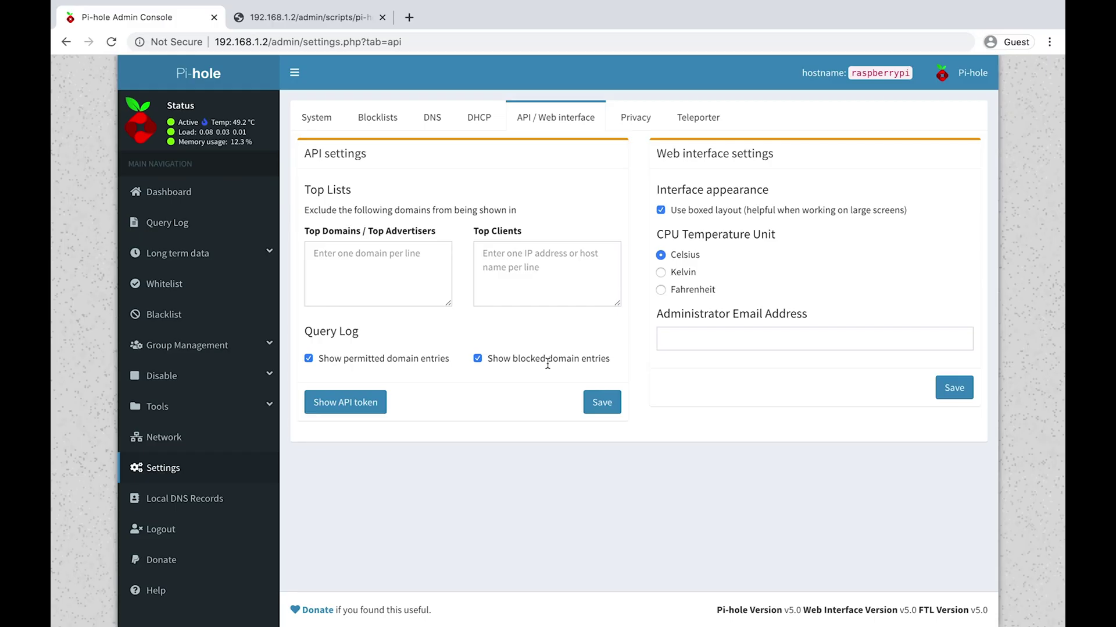
# Reload the Pi-hole settings page, confirming form resubmission, to show blocking Offline.
pyautogui.click(111, 43)
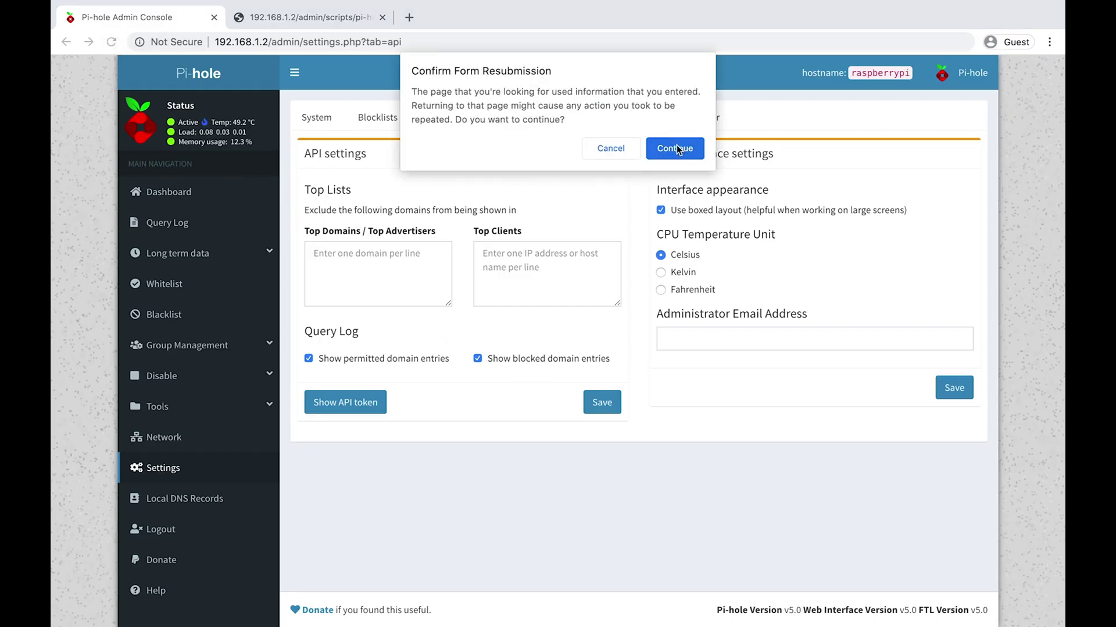
pyautogui.click(677, 149)
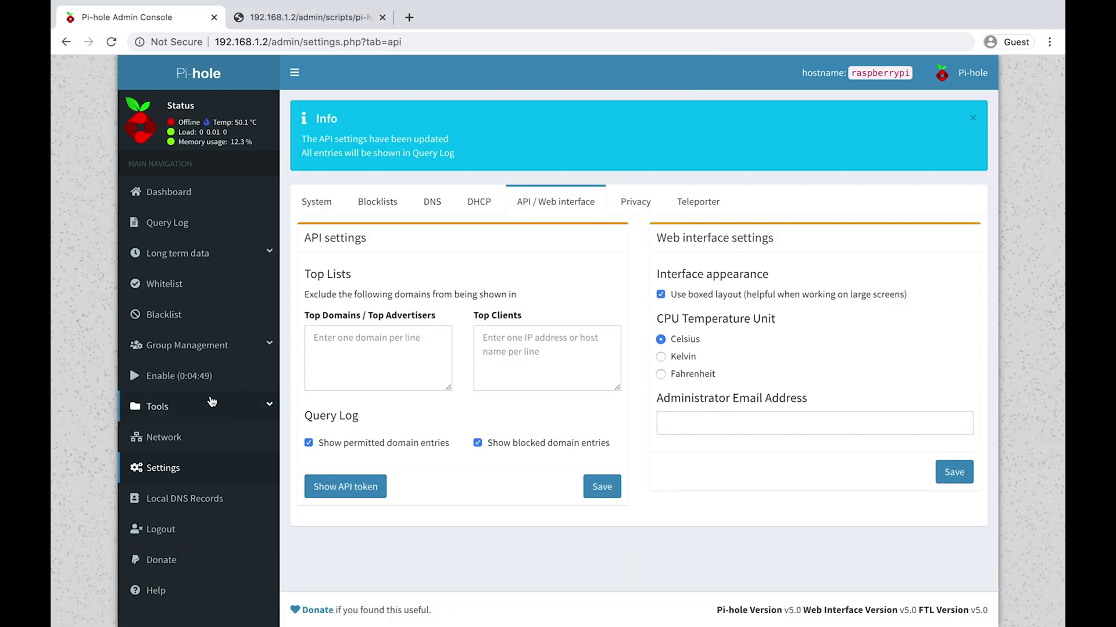